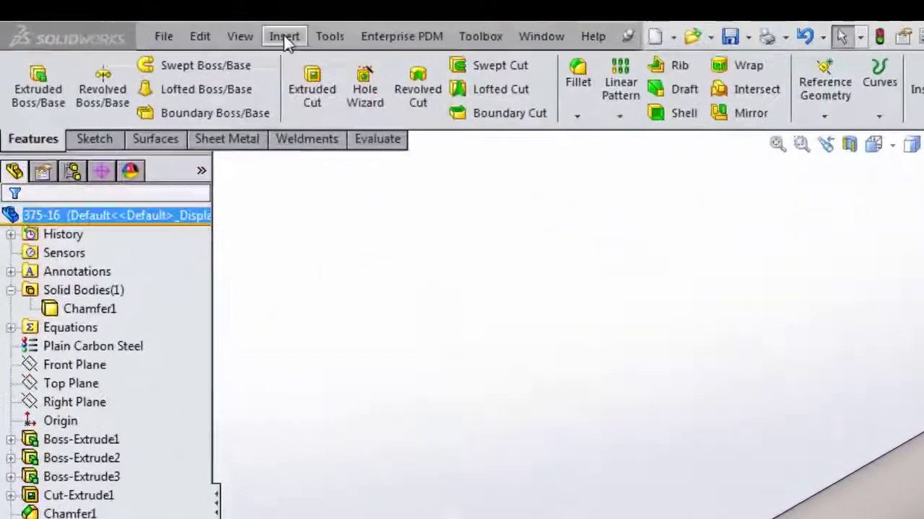
# Insert a cosmetic thread on the bolt's end edge
pyautogui.click(158, 19)
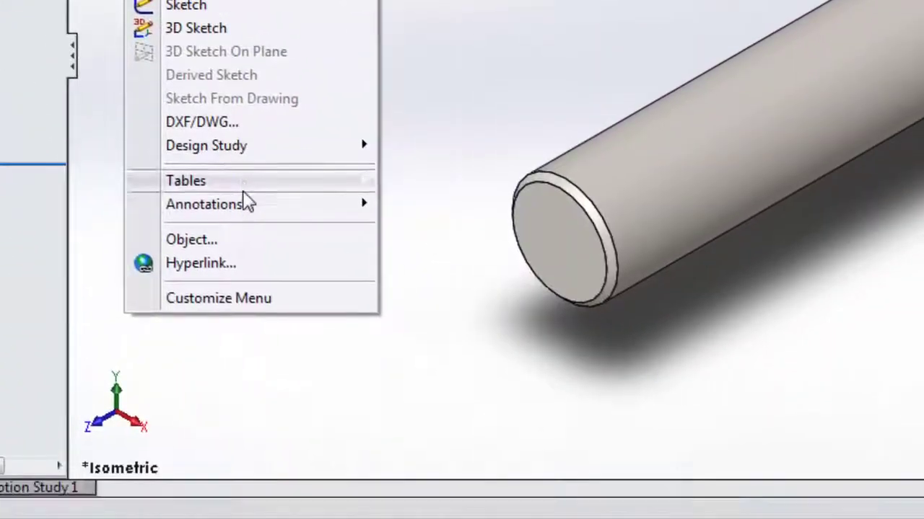
pyautogui.moveTo(323, 433)
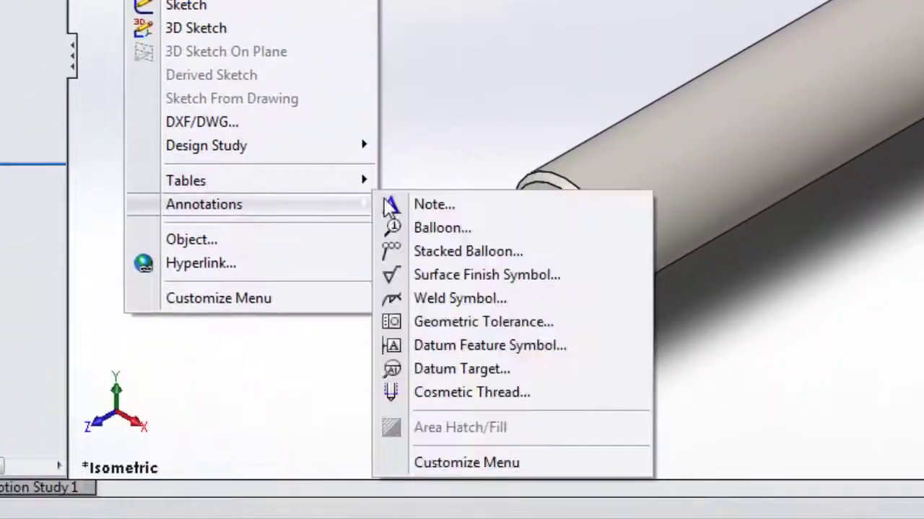
pyautogui.click(430, 401)
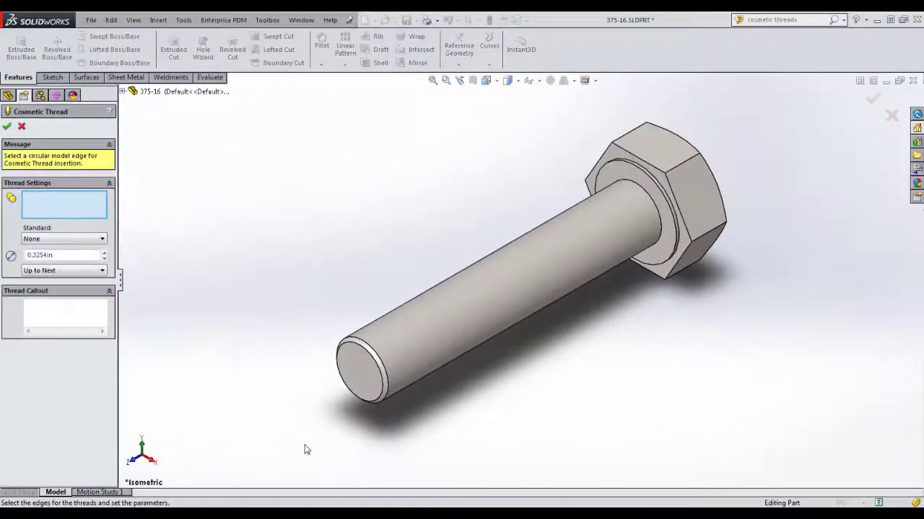
pyautogui.click(371, 347)
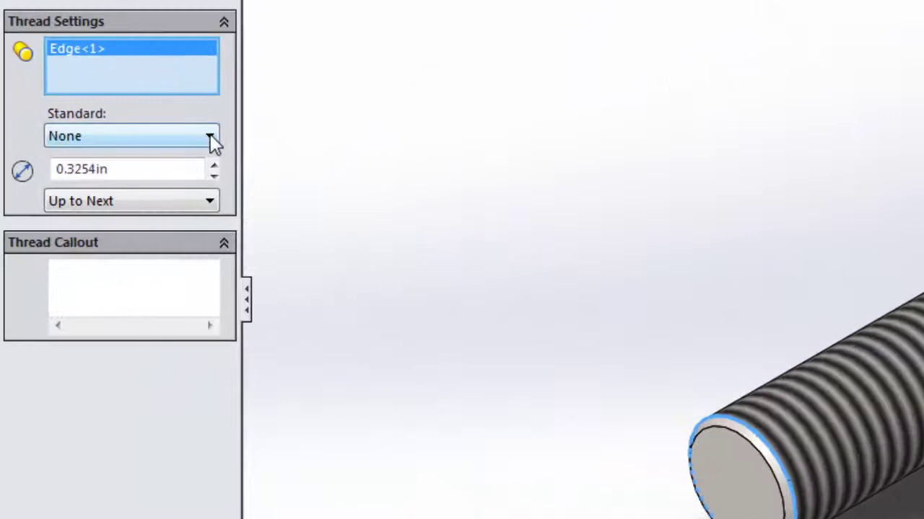
# Set the thread standard to ANSI Inch and the size to 3/8-16
pyautogui.click(102, 199)
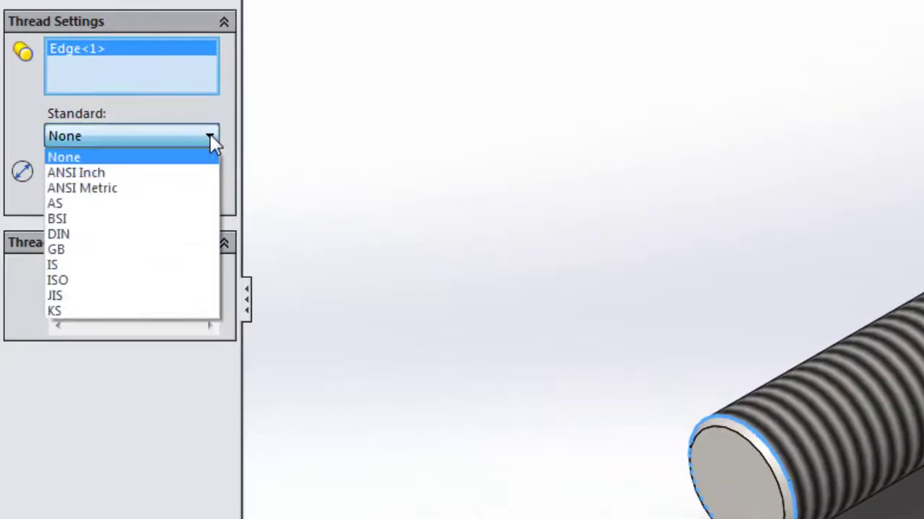
pyautogui.click(105, 174)
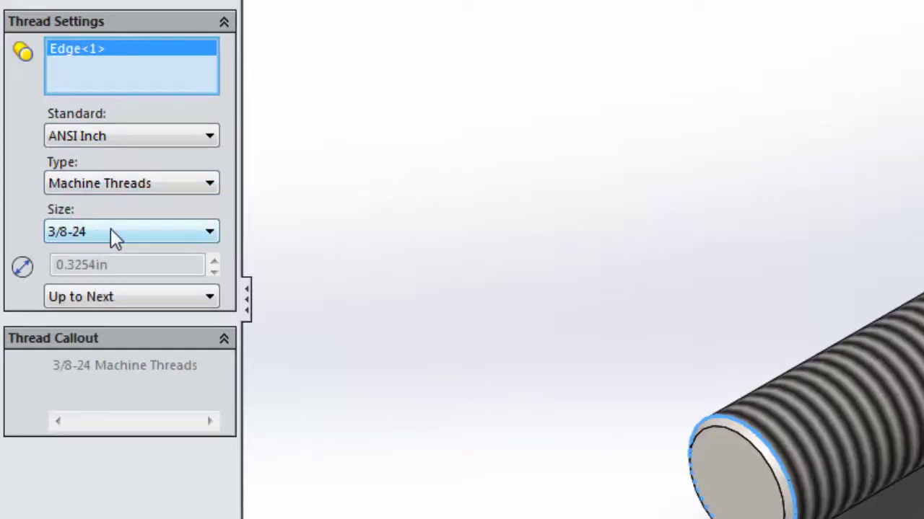
pyautogui.click(198, 233)
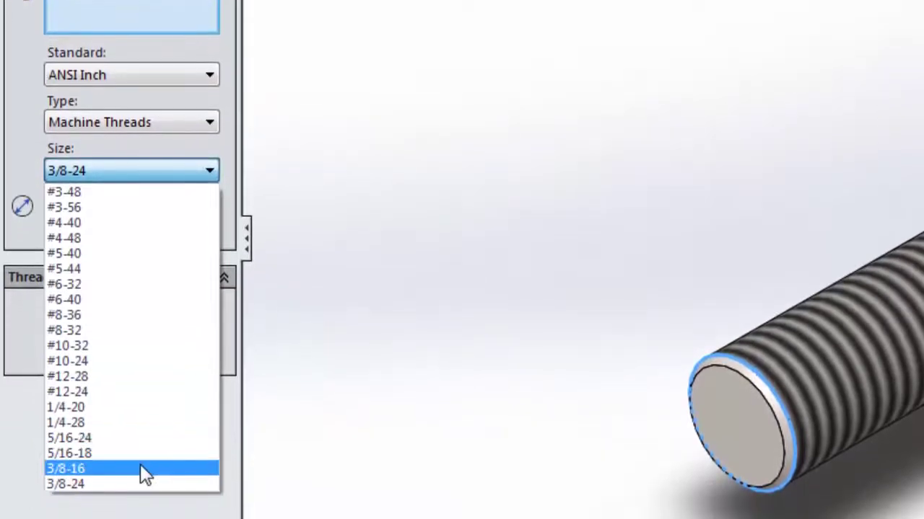
pyautogui.click(143, 471)
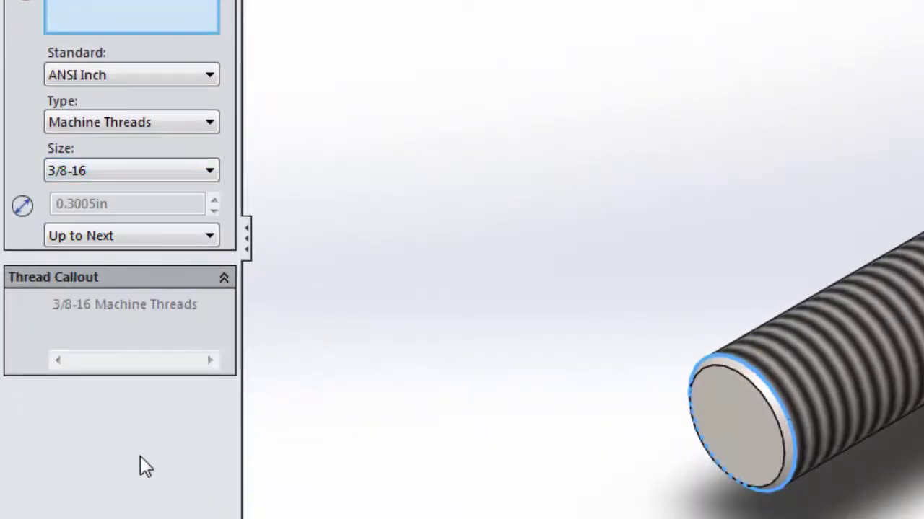
# Make the thread Blind, 1.5 in deep from the bolt's end face, and confirm it
pyautogui.click(195, 243)
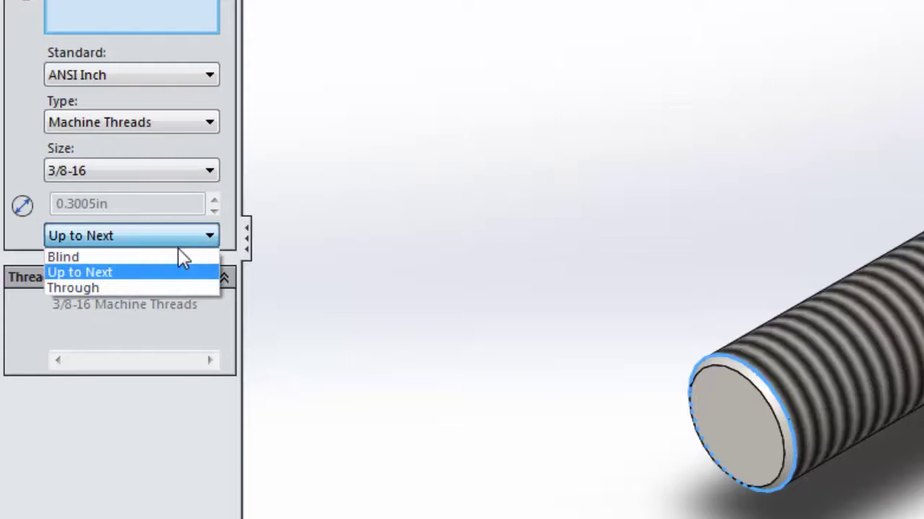
pyautogui.click(114, 260)
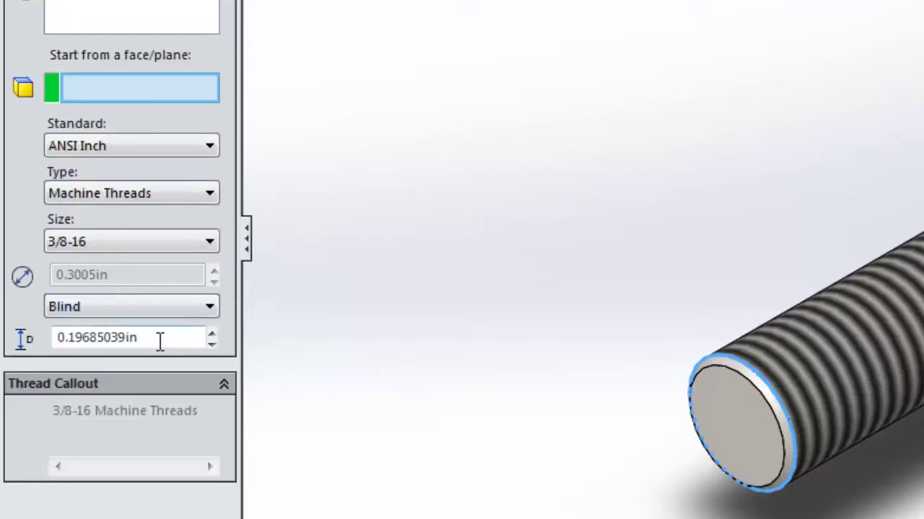
pyautogui.moveTo(160, 340); pyautogui.dragTo(22, 333)
pyautogui.write('1.5')
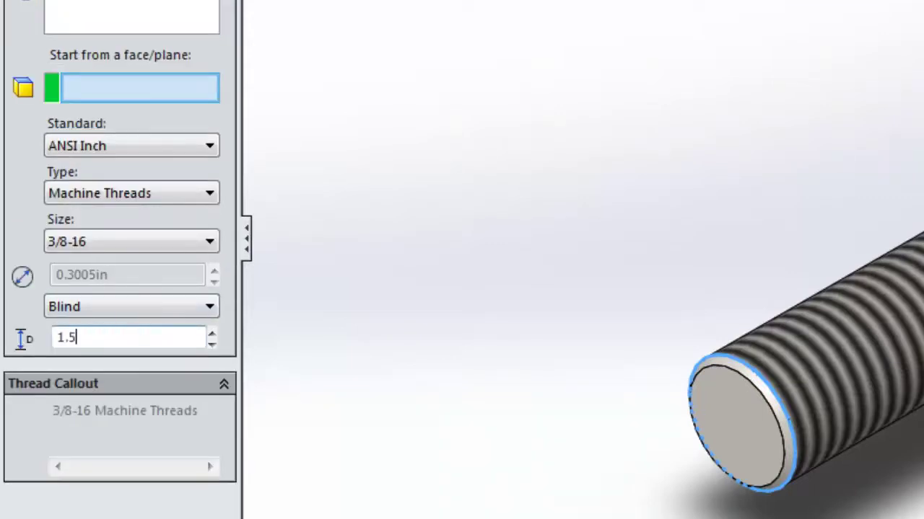
pyautogui.press('Tab')
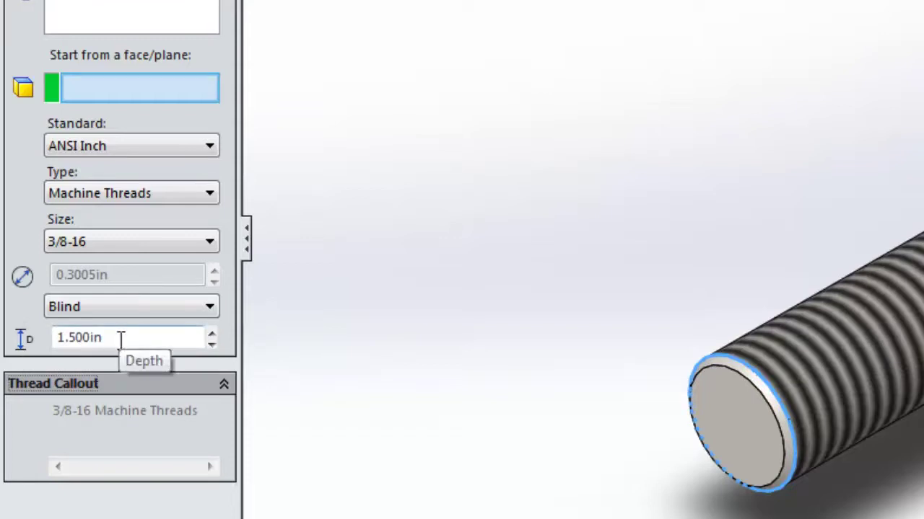
pyautogui.click(725, 413)
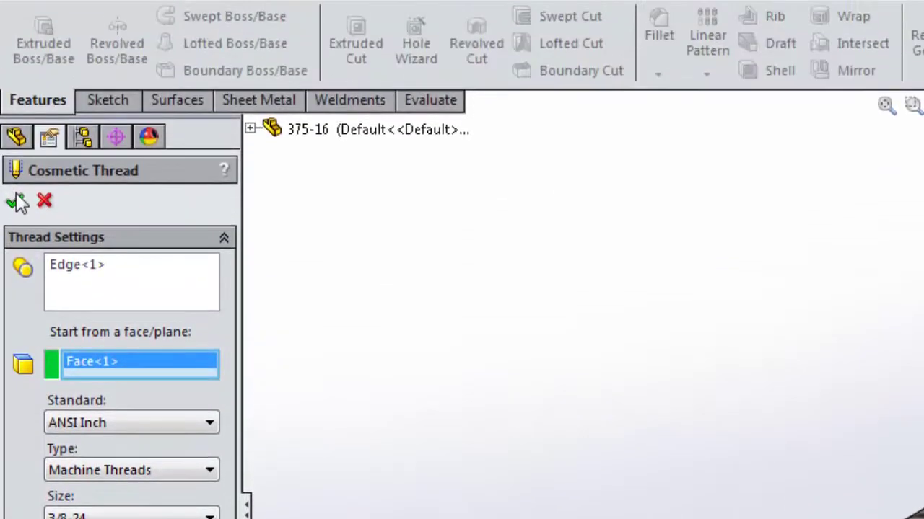
pyautogui.click(16, 200)
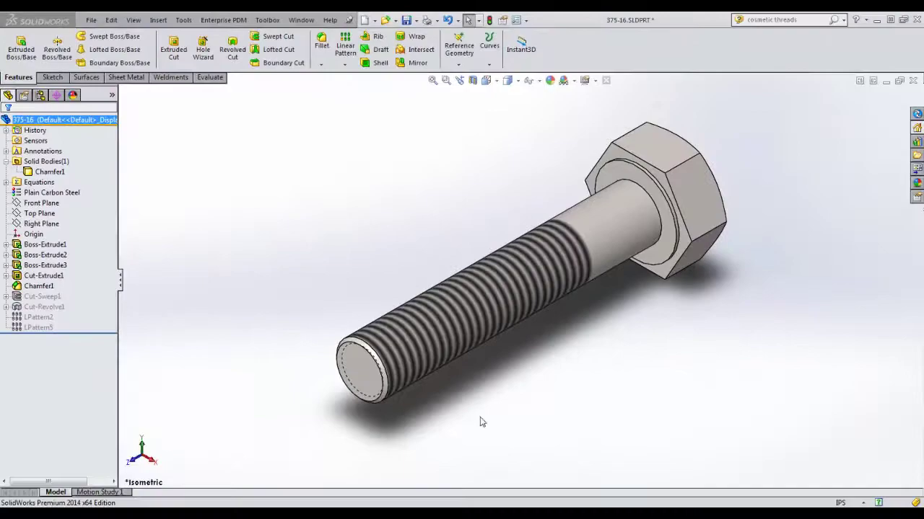
pyautogui.click(516, 20)
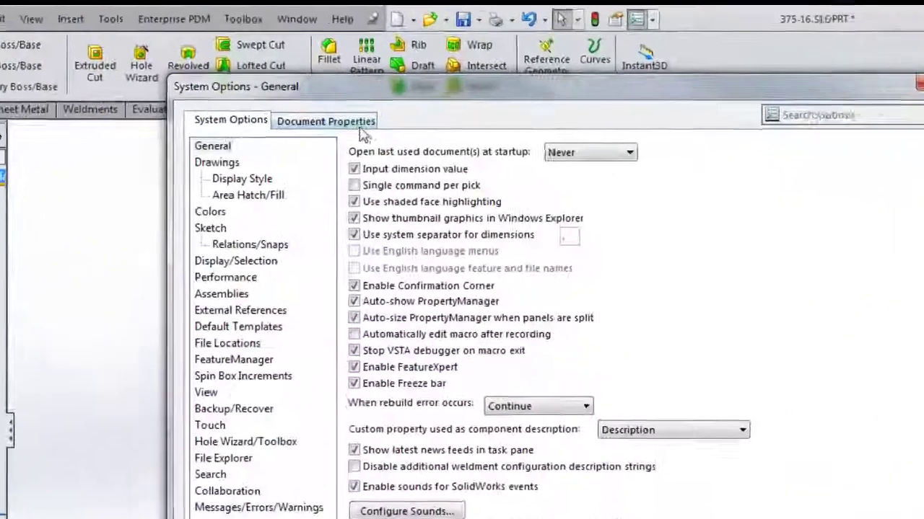
pyautogui.click(324, 87)
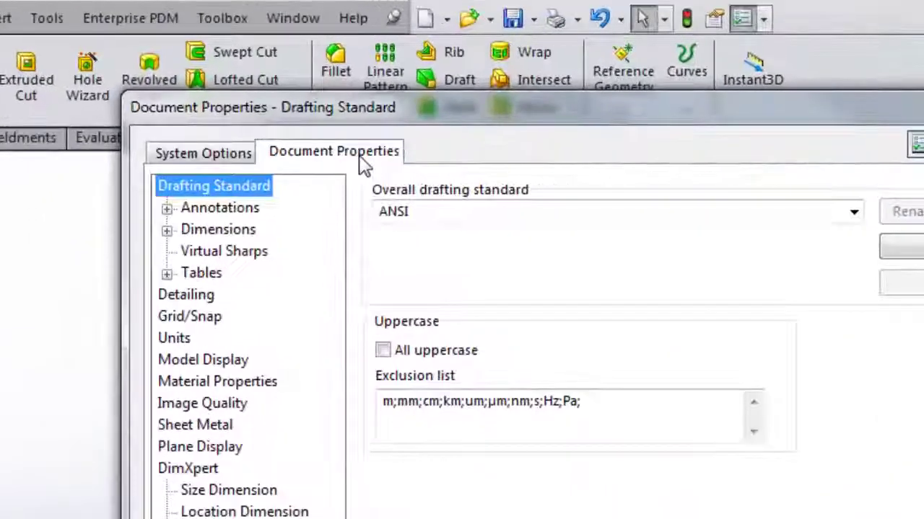
pyautogui.click(191, 296)
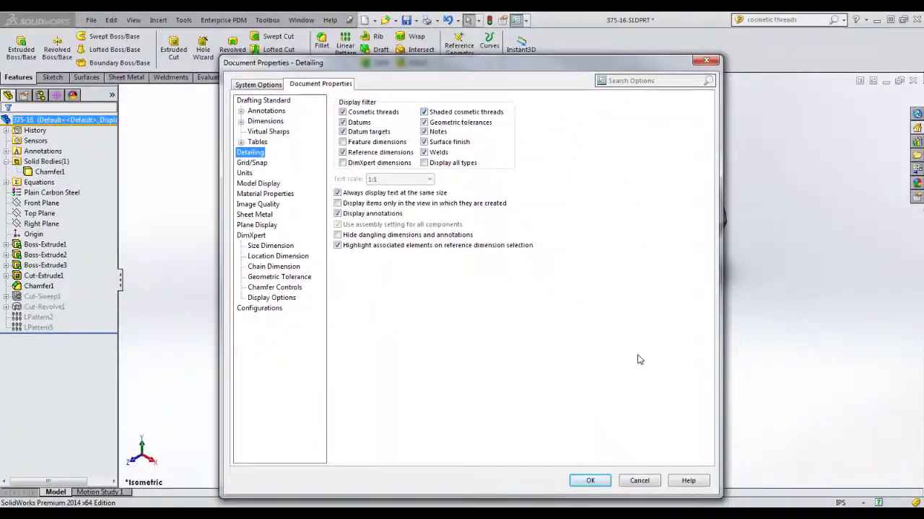
pyautogui.click(590, 480)
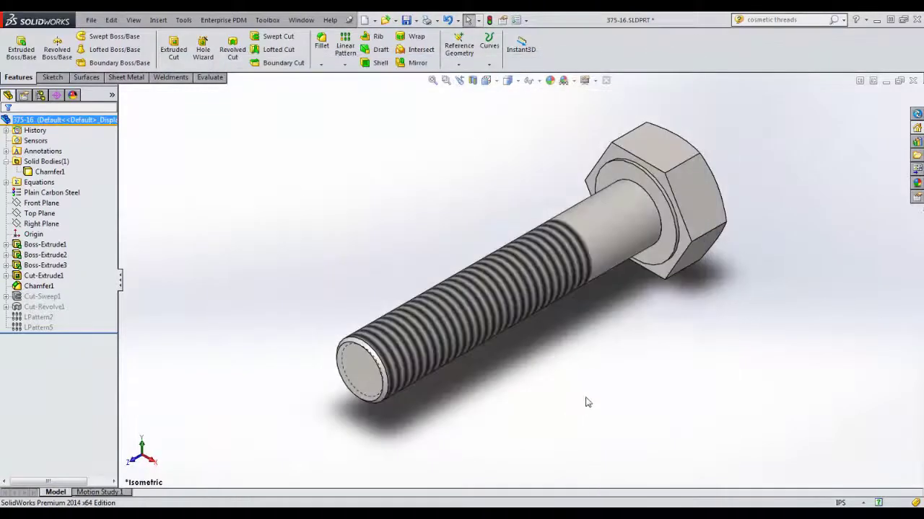
# Make a new drawing from the bolt part using the A-ANSI template
pyautogui.click(374, 20)
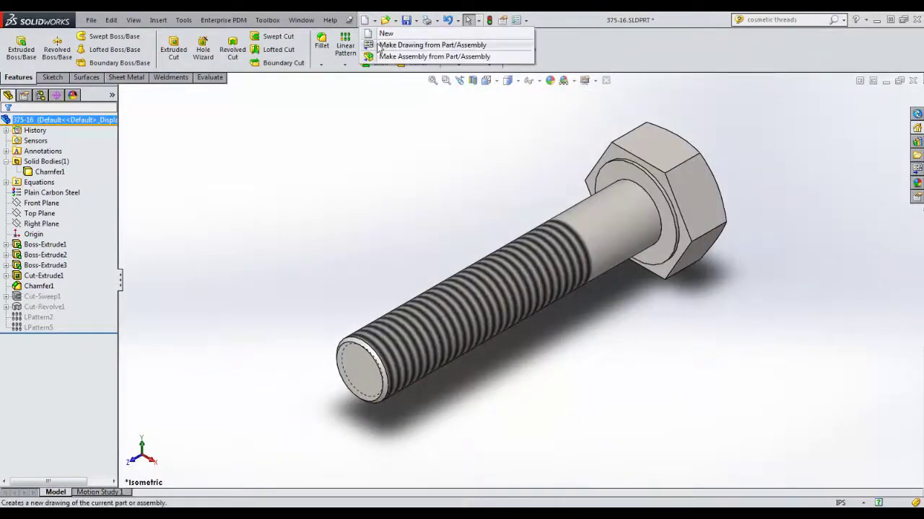
pyautogui.click(393, 35)
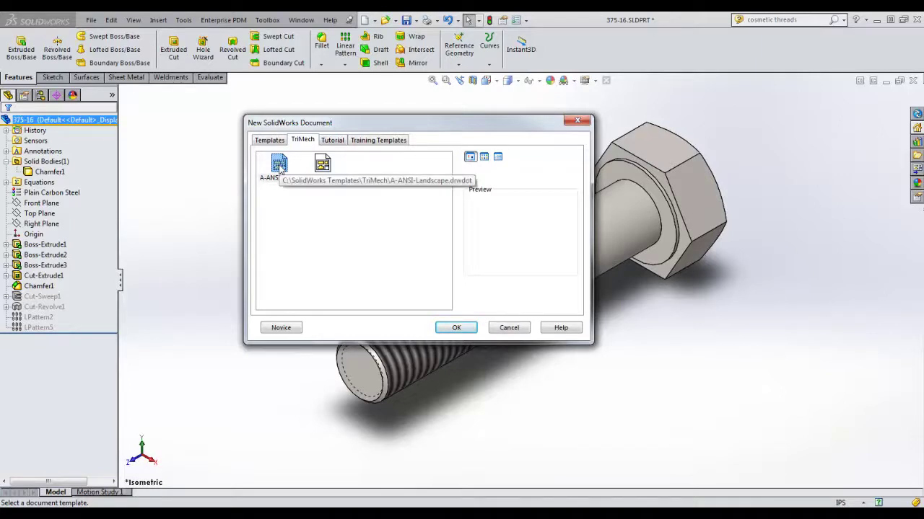
pyautogui.doubleClick(280, 168)
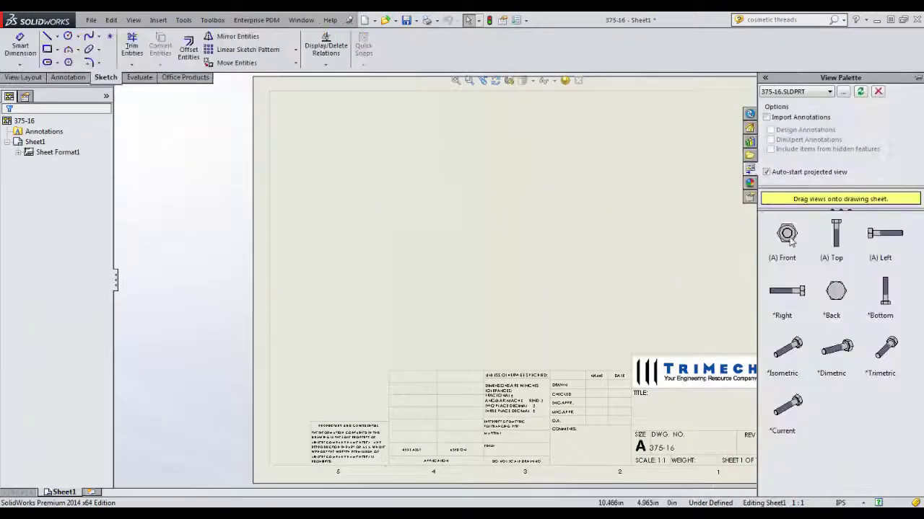
# Place the front view at left, a side view to its right, and an isometric view top right
pyautogui.moveTo(790, 240); pyautogui.dragTo(366, 233)
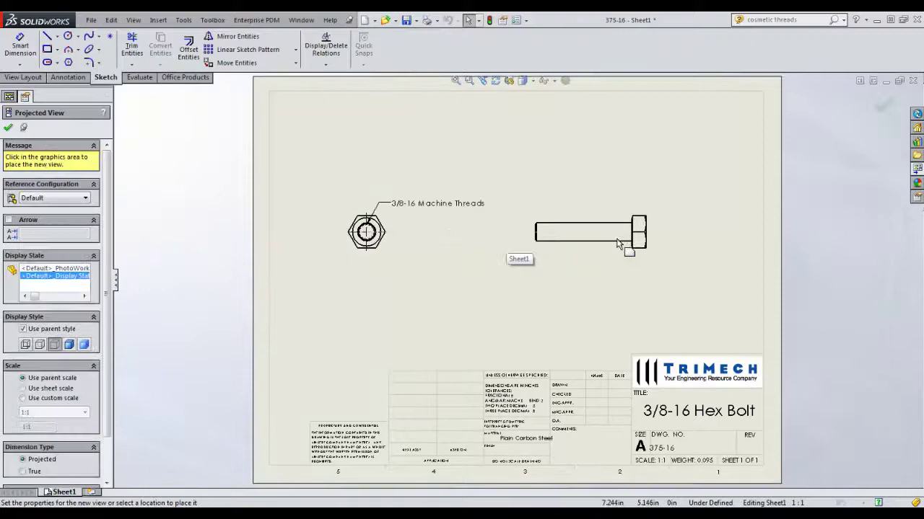
pyautogui.click(660, 244)
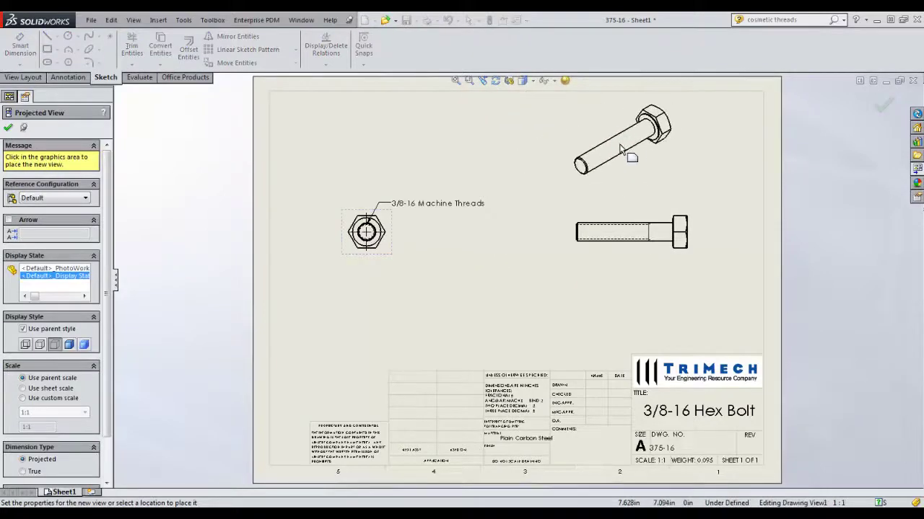
pyautogui.click(620, 148)
pyautogui.click(882, 106)
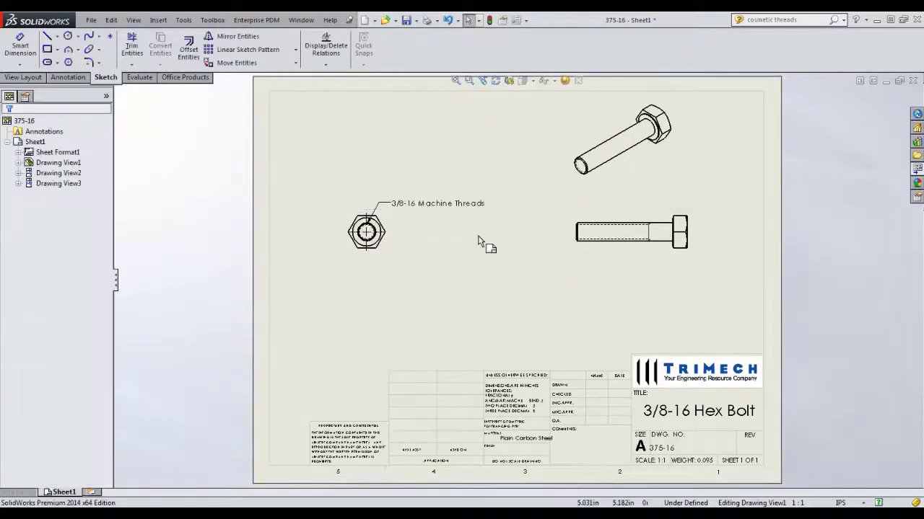
# Delete the front view's thread callout note and bring up its cosmetic thread's options
pyautogui.scroll(-5, 412, 214)
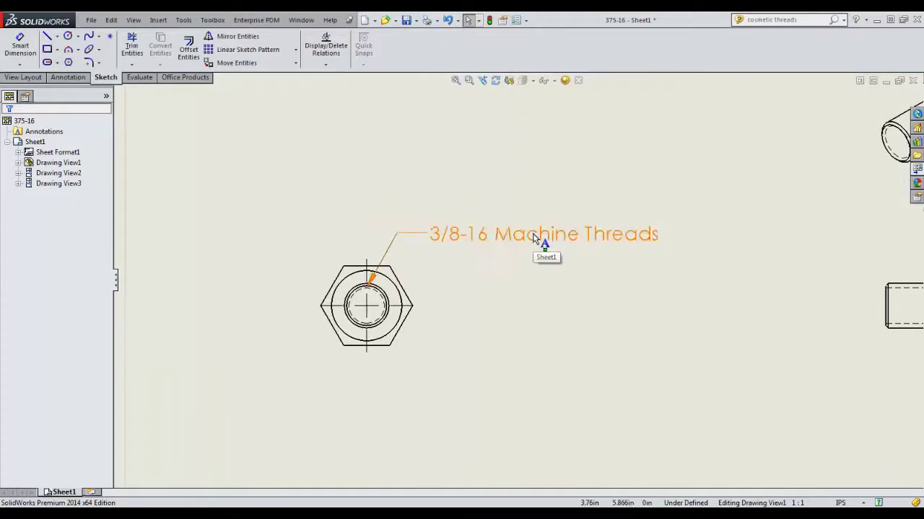
pyautogui.click(534, 238)
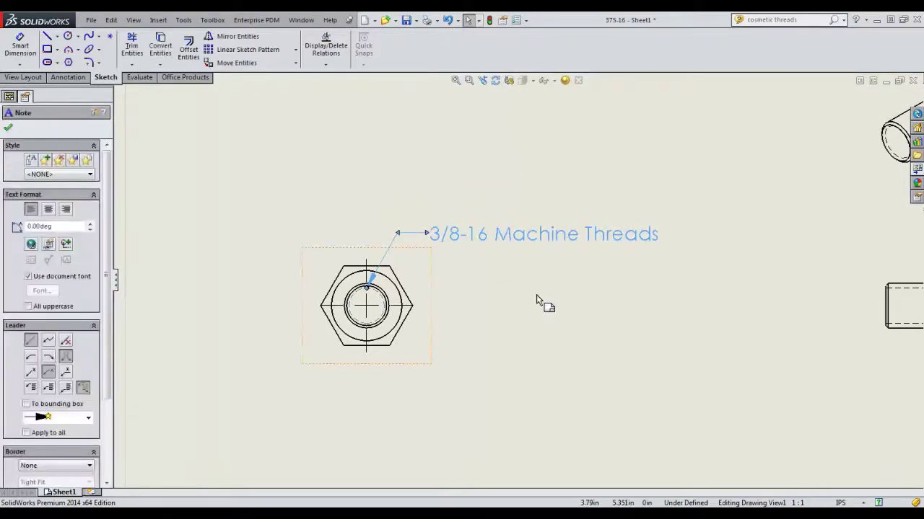
pyautogui.press('Delete')
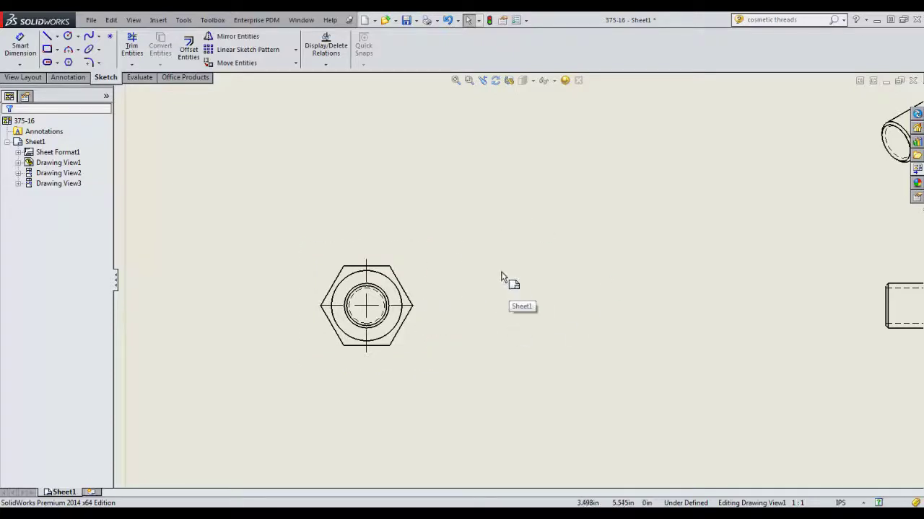
pyautogui.scroll(-2, 382, 300)
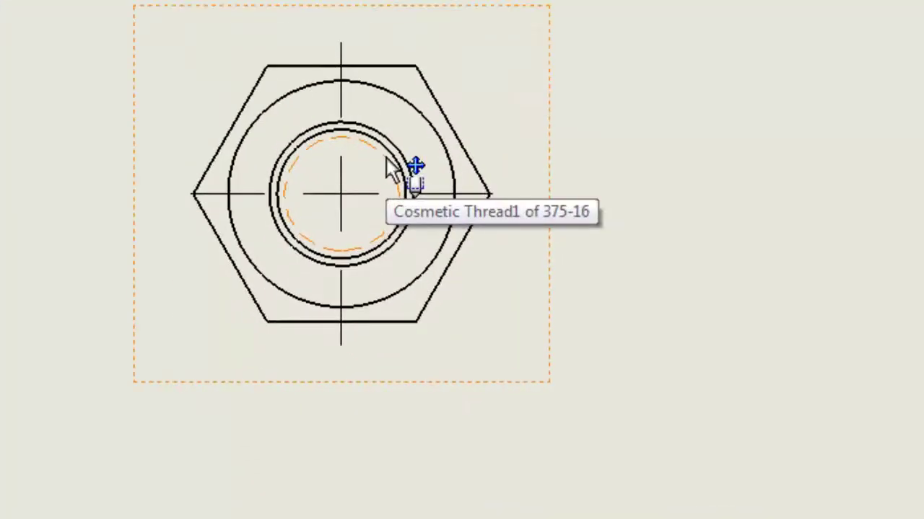
pyautogui.rightClick(390, 168)
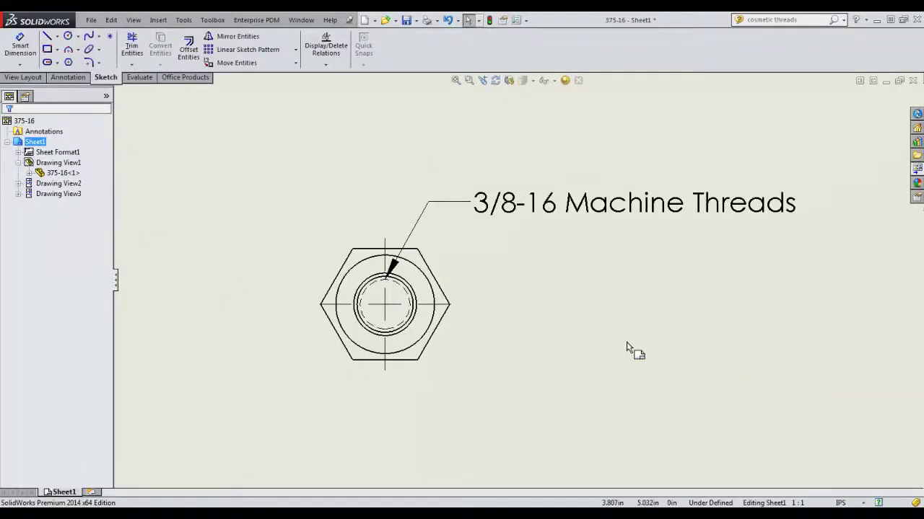
# Insert a thread callout on the side view
pyautogui.scroll(3, 628, 348)
pyautogui.moveTo(697, 296)
pyautogui.mouseDown(button='middle')
pyautogui.moveTo(606, 286)
pyautogui.moveTo(519, 296)
pyautogui.mouseUp(button='middle')
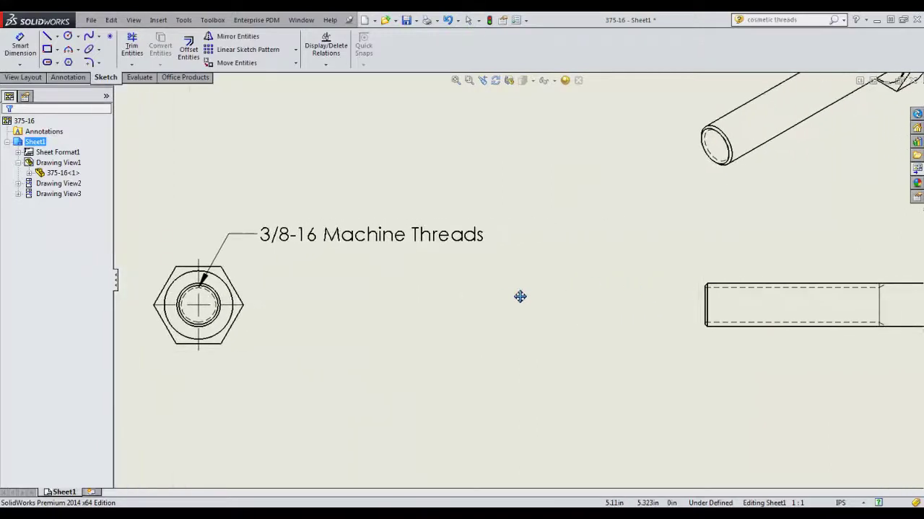
pyautogui.press('Escape')
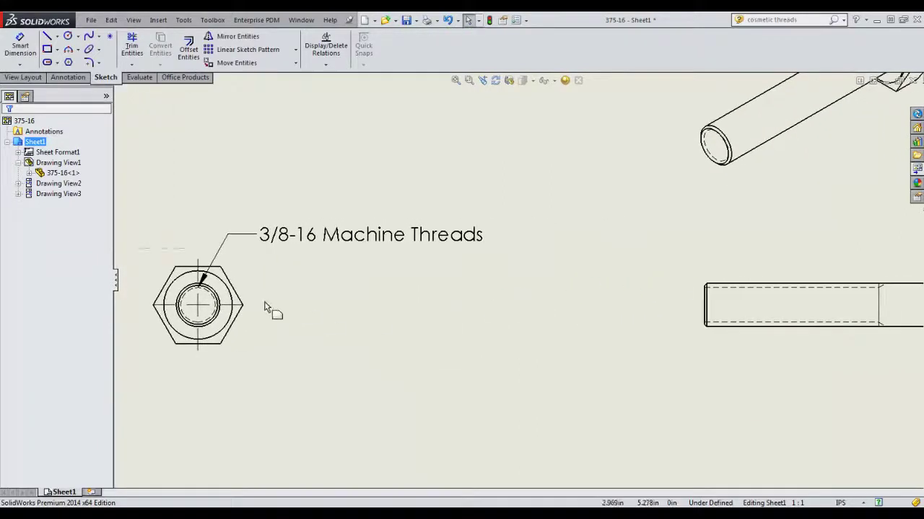
pyautogui.rightClick(767, 294)
pyautogui.click(772, 377)
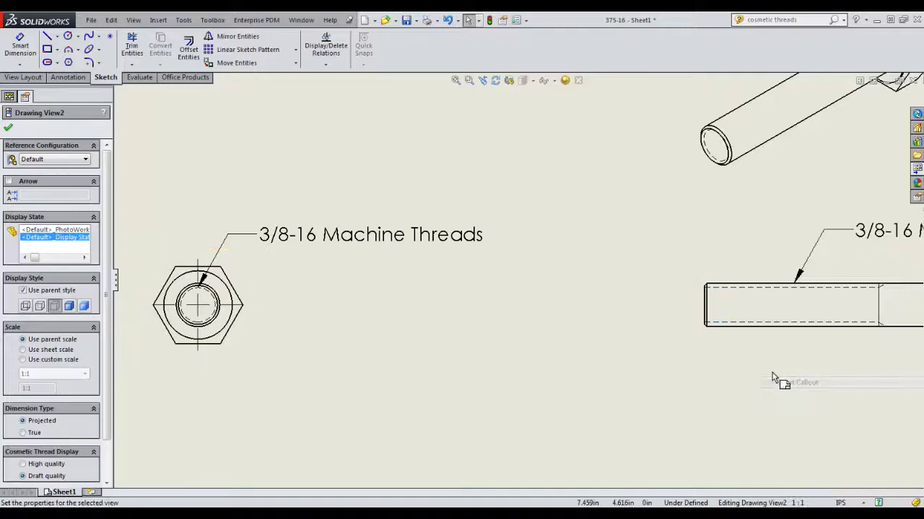
# Dimension the thread edge on the side view as 1.50, placed above the bolt
pyautogui.moveTo(779, 371)
pyautogui.mouseDown(button='middle')
pyautogui.moveTo(484, 373)
pyautogui.moveTo(483, 382)
pyautogui.mouseUp(button='middle')
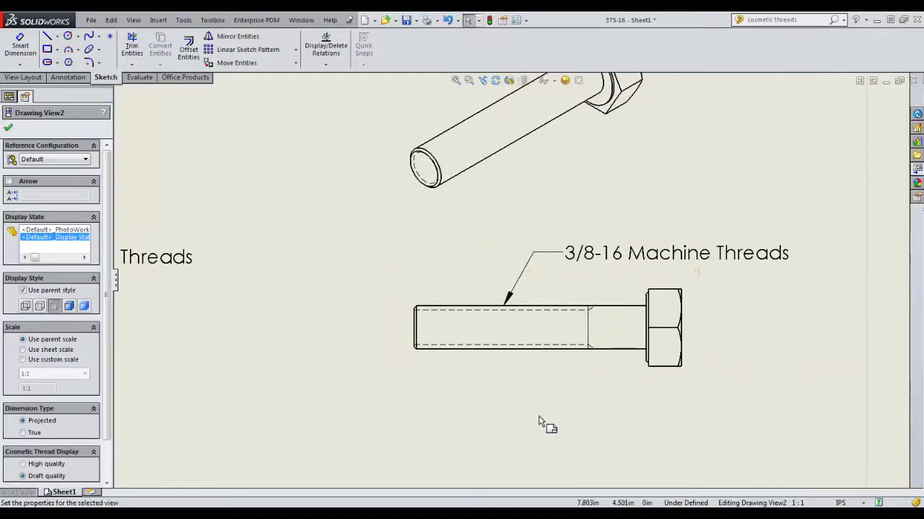
pyautogui.moveTo(539, 421); pyautogui.dragTo(544, 320, button='right')
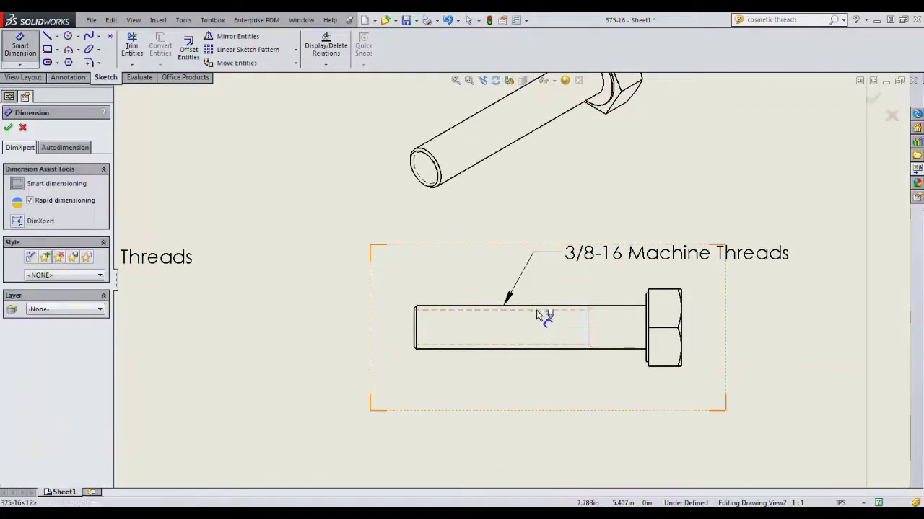
pyautogui.click(538, 313)
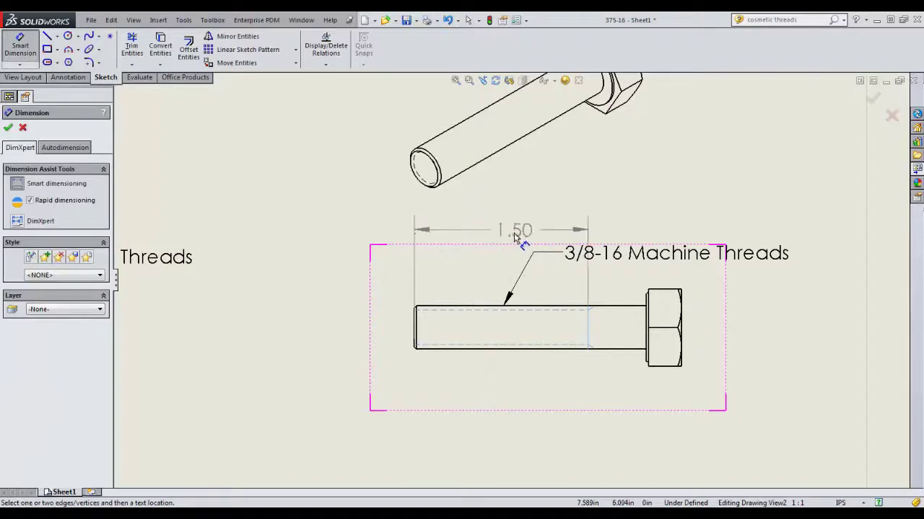
pyautogui.click(515, 235)
pyautogui.press('Escape')
# Delete the side view's 3/8-16 Machine Threads note and return to Sheet1
pyautogui.click(689, 254)
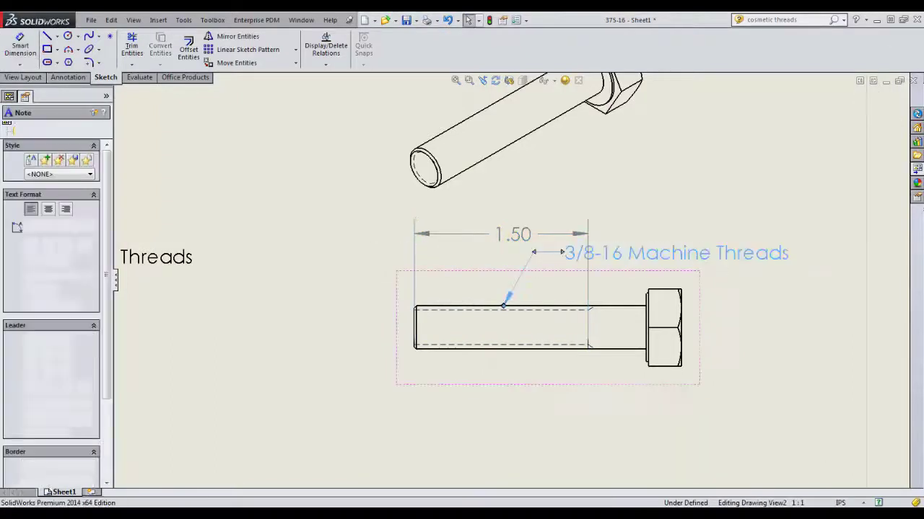
pyautogui.press('Delete')
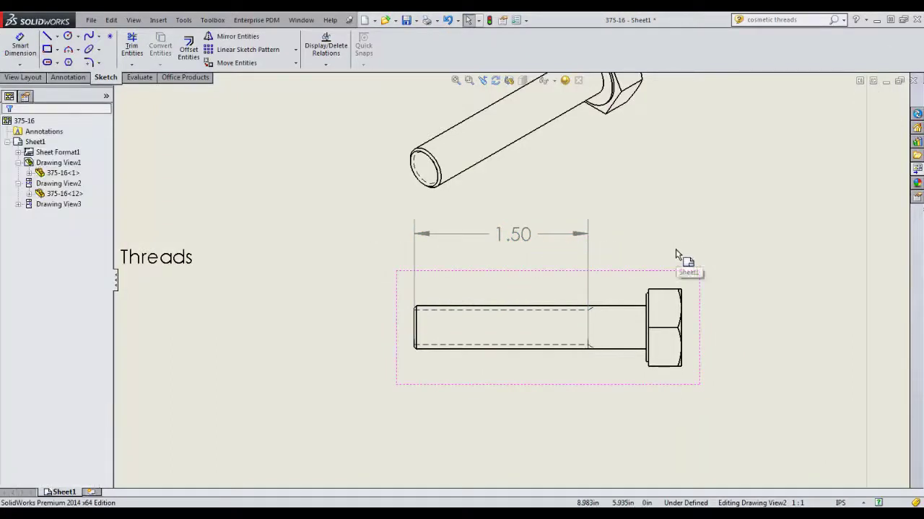
pyautogui.moveTo(316, 266)
pyautogui.mouseDown(button='middle')
pyautogui.moveTo(443, 262)
pyautogui.moveTo(563, 241)
pyautogui.mouseUp(button='middle')
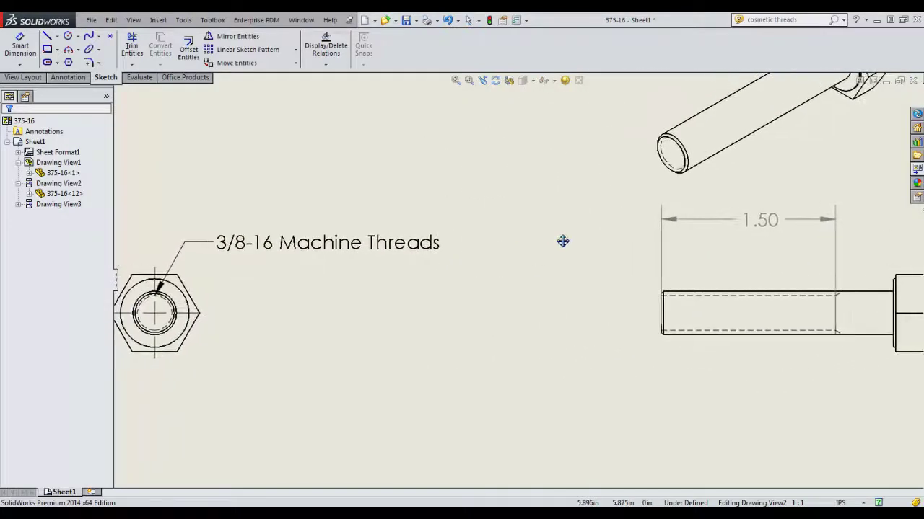
pyautogui.click(514, 322)
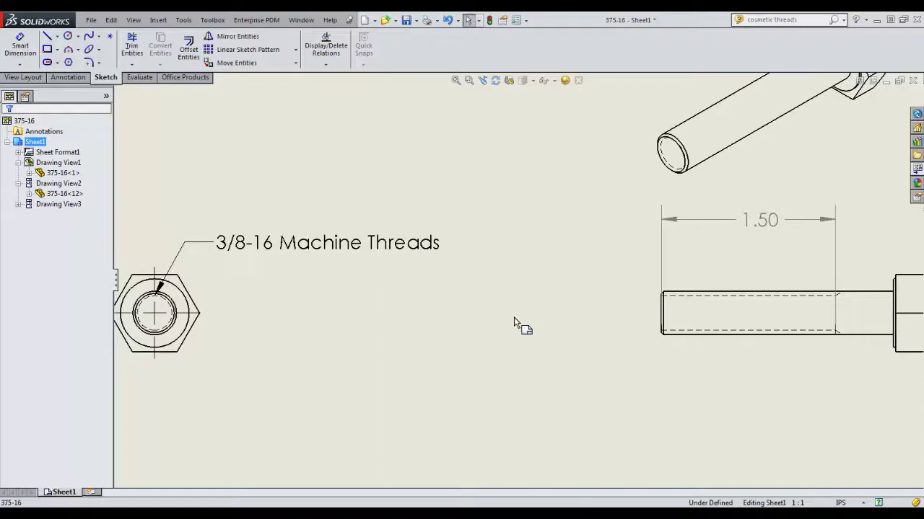
# Switch to the bolt part and filter the feature tree with 'cos' to find Cosmetic Thread1
pyautogui.hotkey('ctrl', 'Tab')
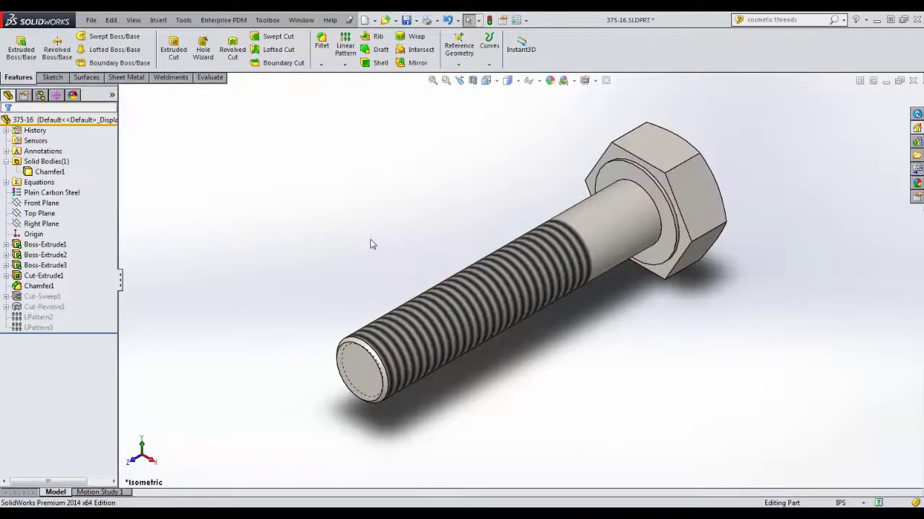
pyautogui.rightClick(343, 355)
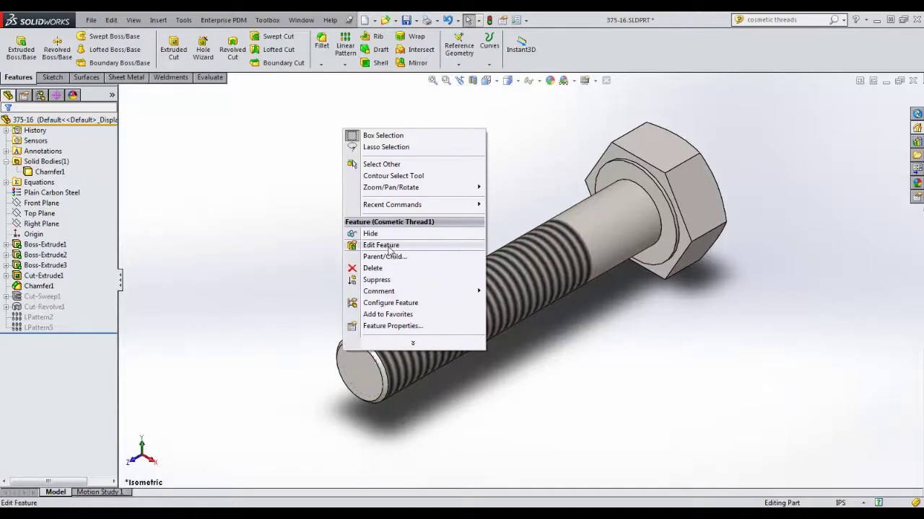
pyautogui.click(247, 249)
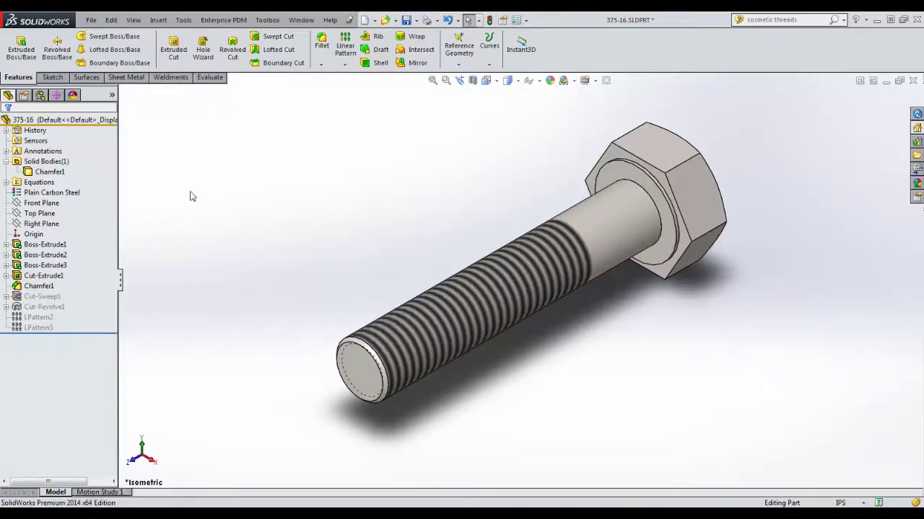
pyautogui.click(47, 108)
pyautogui.write('c')
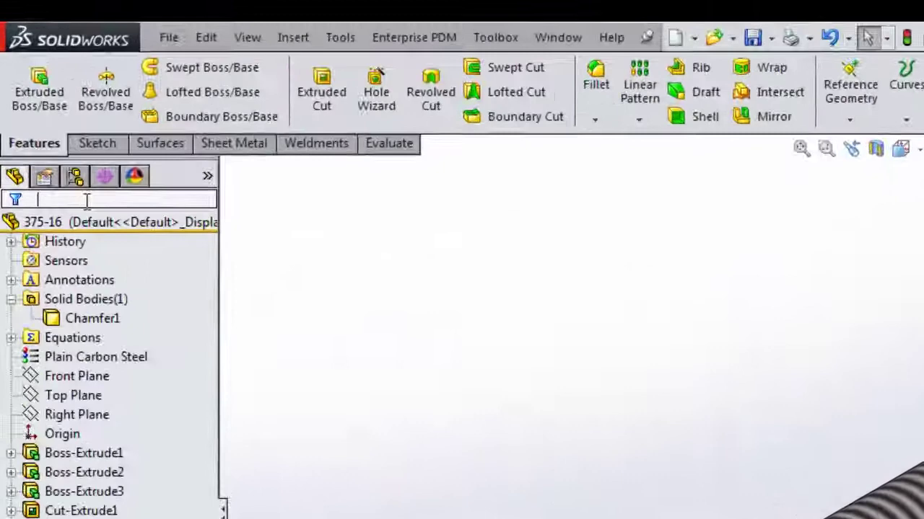
pyautogui.write('osmetic')
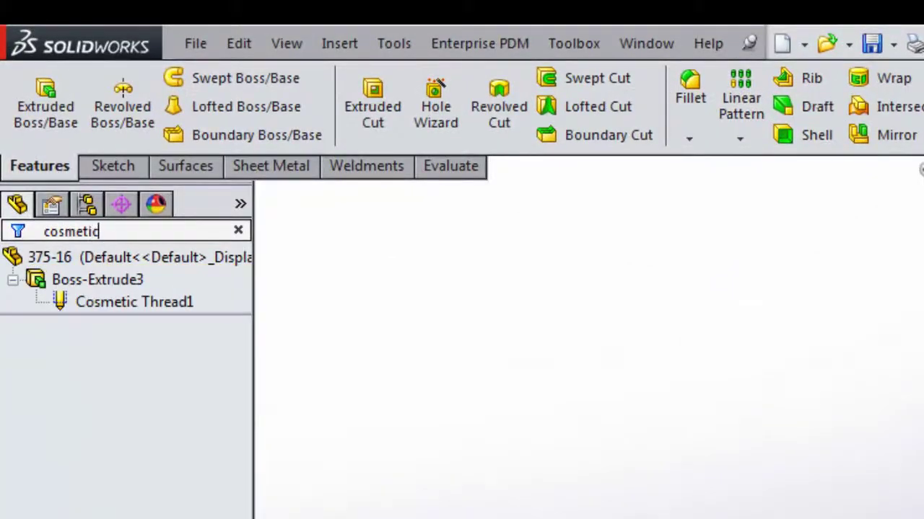
pyautogui.rightClick(113, 306)
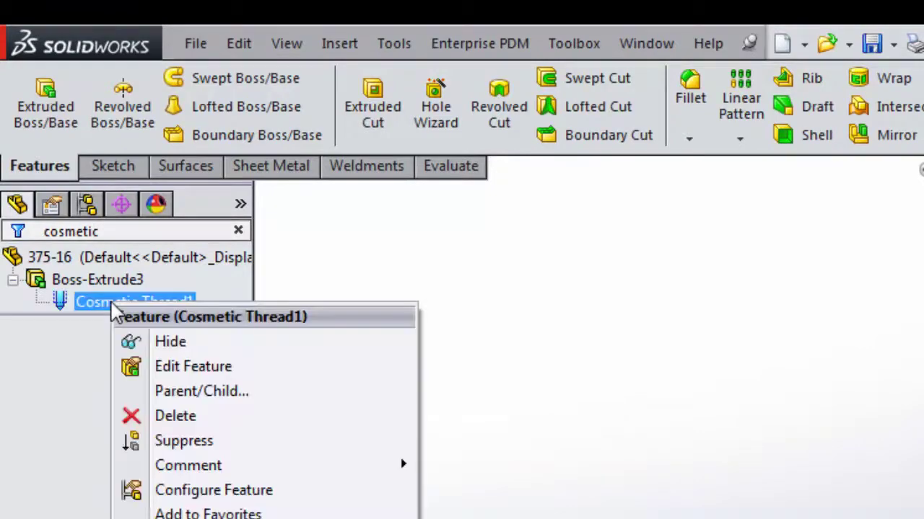
# Edit Cosmetic Thread1 to size 3/8-24 with an Up to Next end condition
pyautogui.click(193, 368)
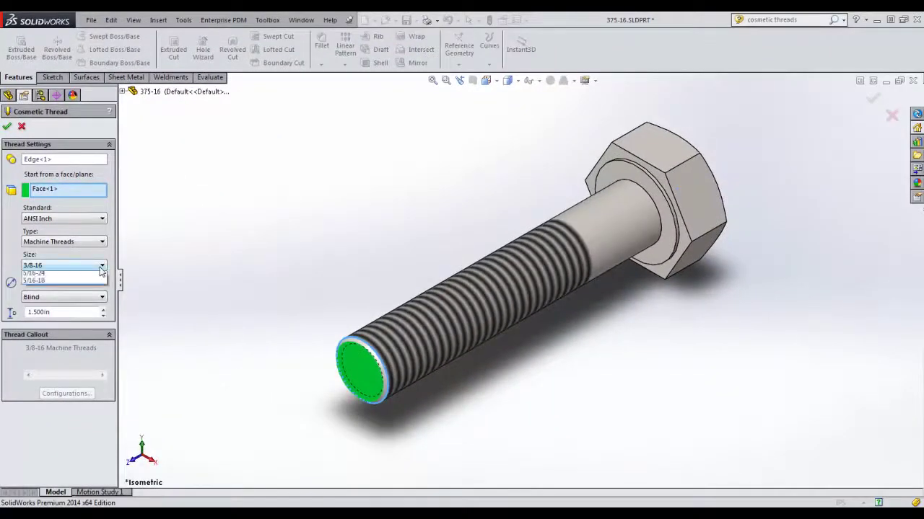
pyautogui.click(102, 266)
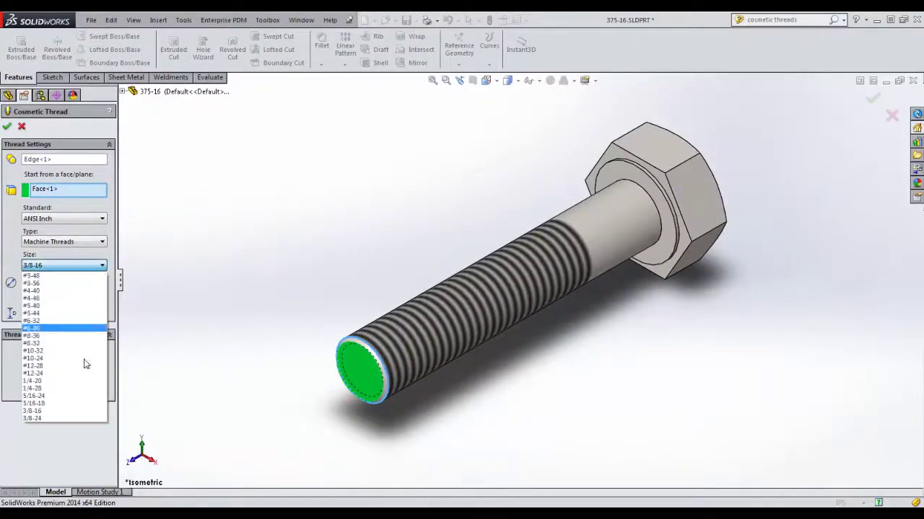
pyautogui.click(66, 419)
pyautogui.click(92, 297)
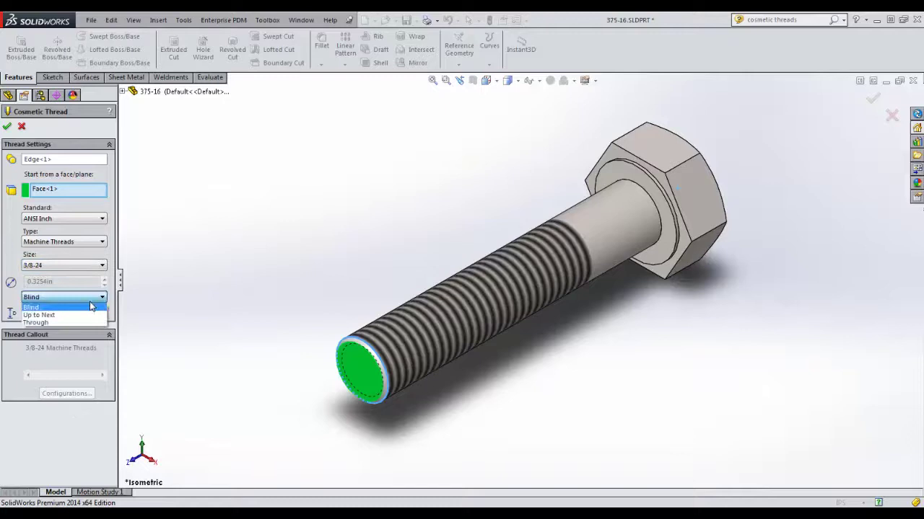
pyautogui.click(88, 321)
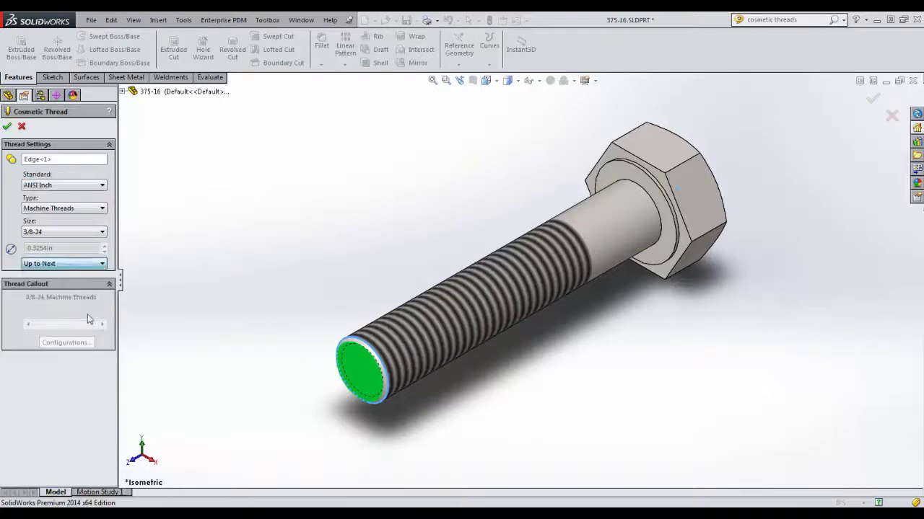
pyautogui.click(7, 127)
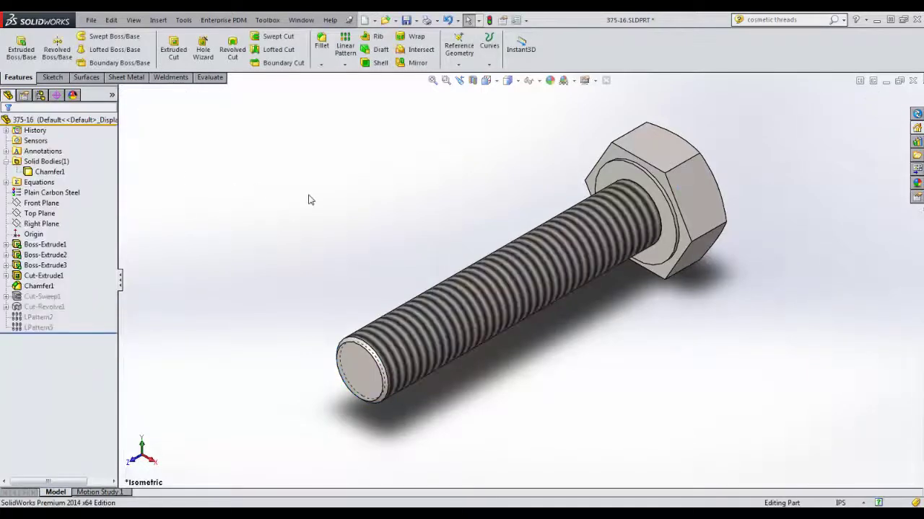
pyautogui.hotkey('ctrl', 'Tab')
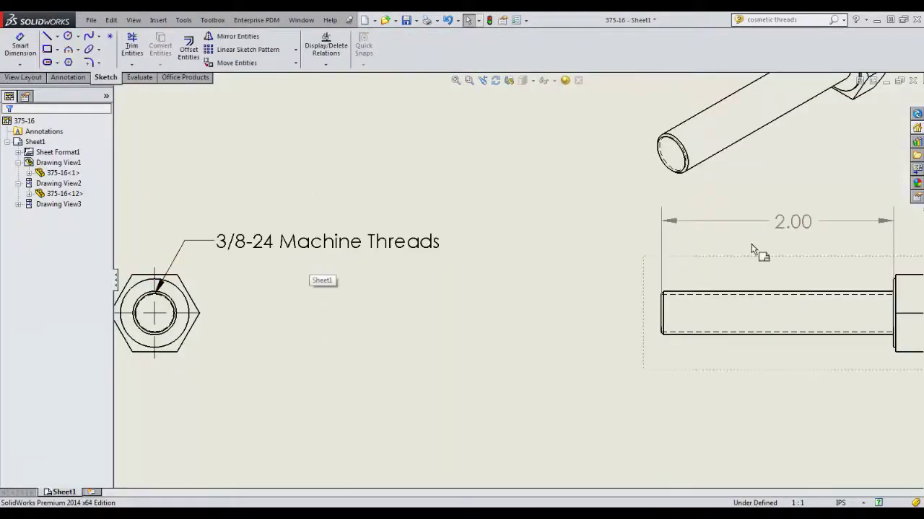
pyautogui.click(482, 368)
pyautogui.scroll(2, 482, 364)
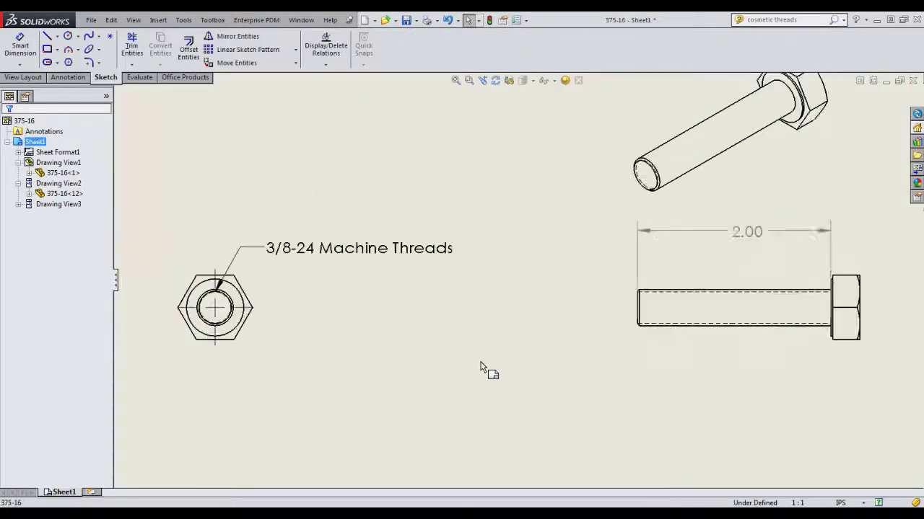
pyautogui.moveTo(487, 349); pyautogui.dragTo(486, 367, button='middle')
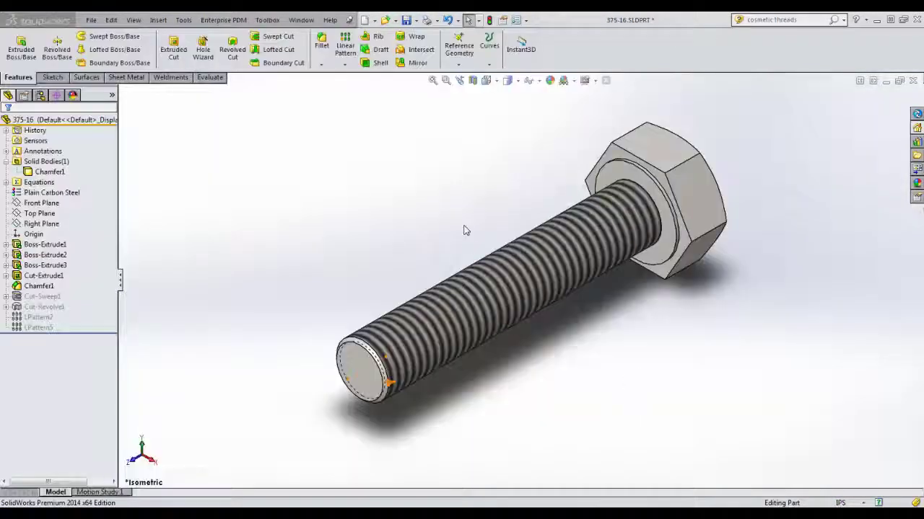
# Make a new drawing from the bolt part using a TriMech A-size template
pyautogui.click(374, 20)
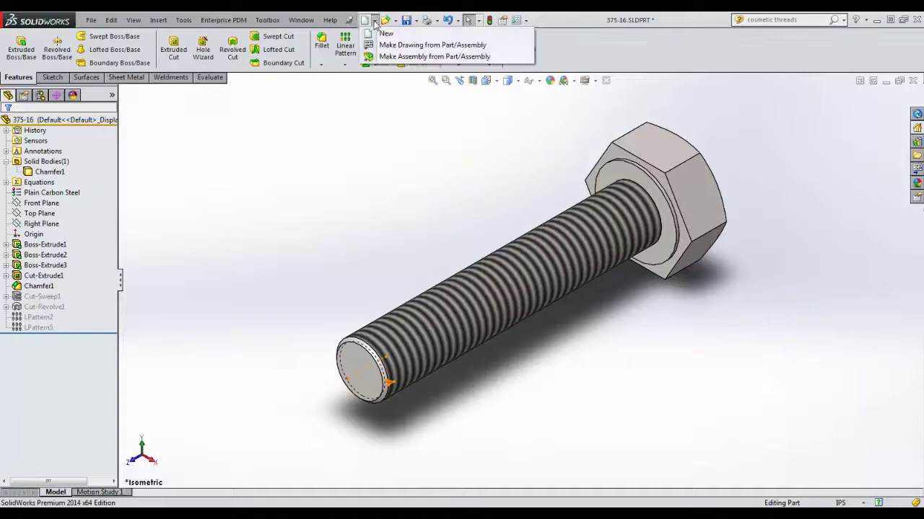
pyautogui.click(386, 47)
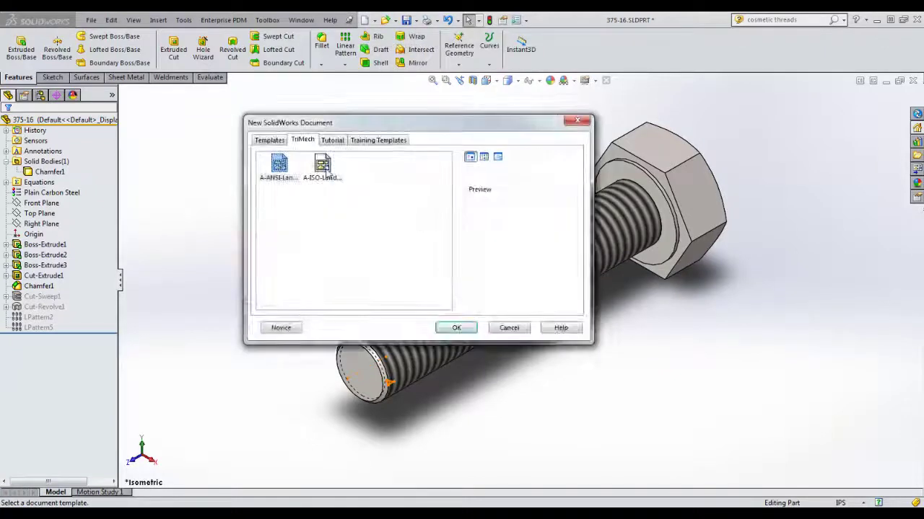
pyautogui.doubleClick(327, 168)
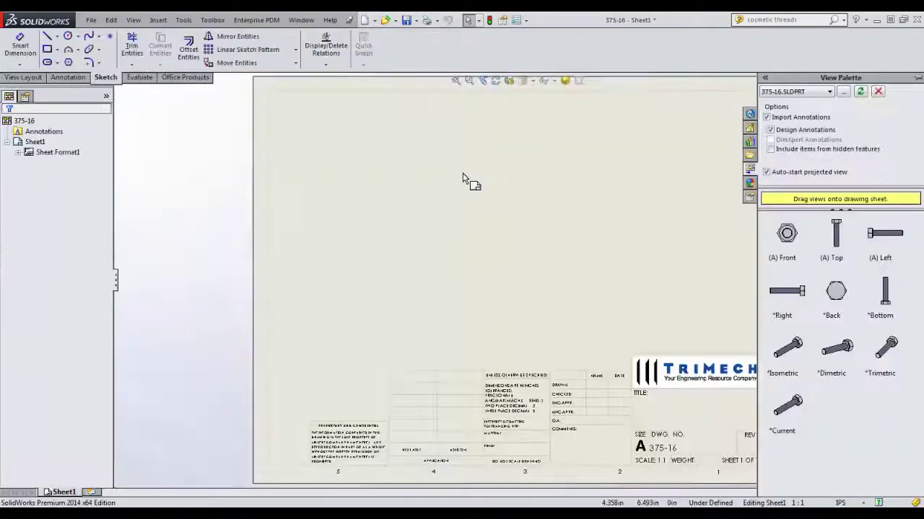
# Place the hex-end front view, a projected side view to its right, and an isometric view above
pyautogui.click(789, 239)
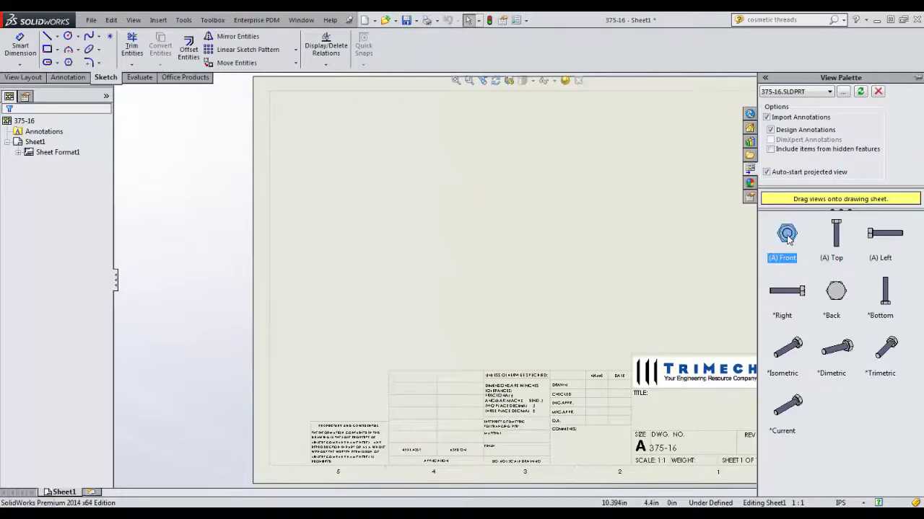
pyautogui.click(590, 257)
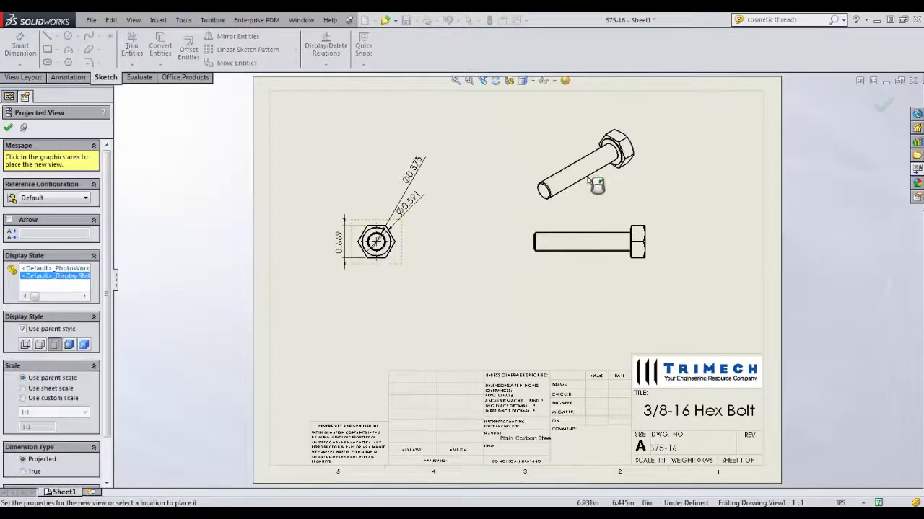
pyautogui.click(571, 175)
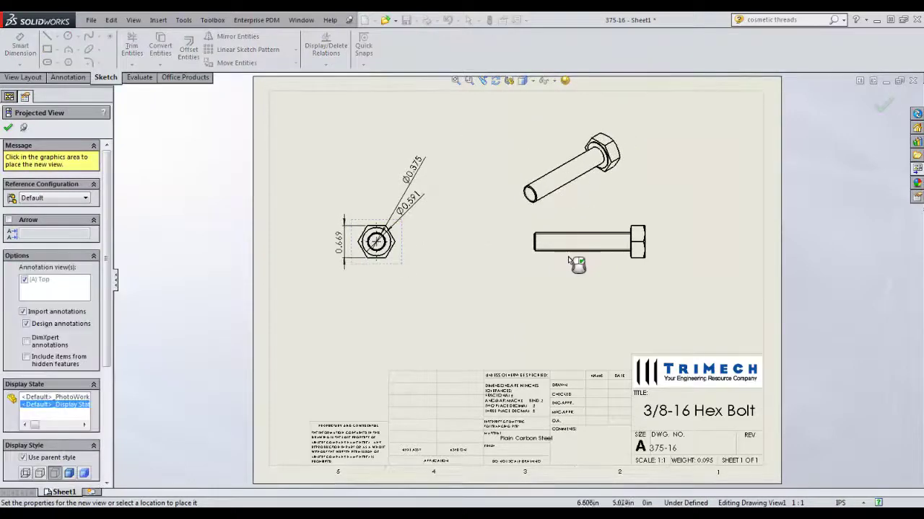
pyautogui.click(884, 107)
# Insert a 3/8-24 Machine Threads callout on the hex-end view's cosmetic thread
pyautogui.scroll(-5, 426, 249)
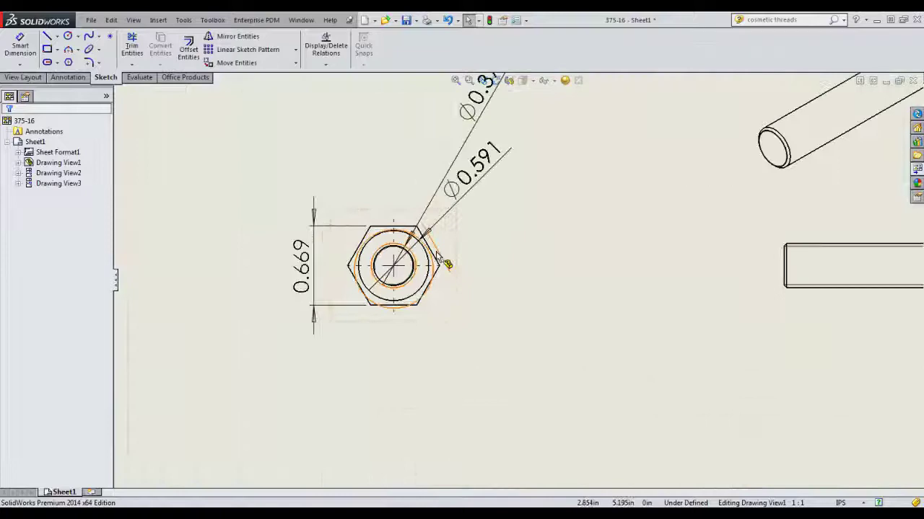
pyautogui.scroll(-3, 432, 263)
pyautogui.click(426, 277)
pyautogui.rightClick(421, 277)
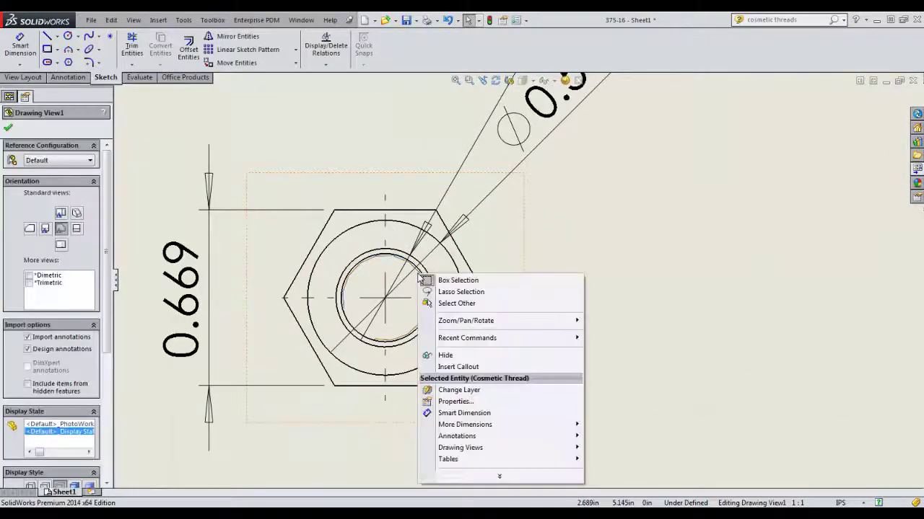
pyautogui.click(462, 367)
pyautogui.scroll(4, 618, 334)
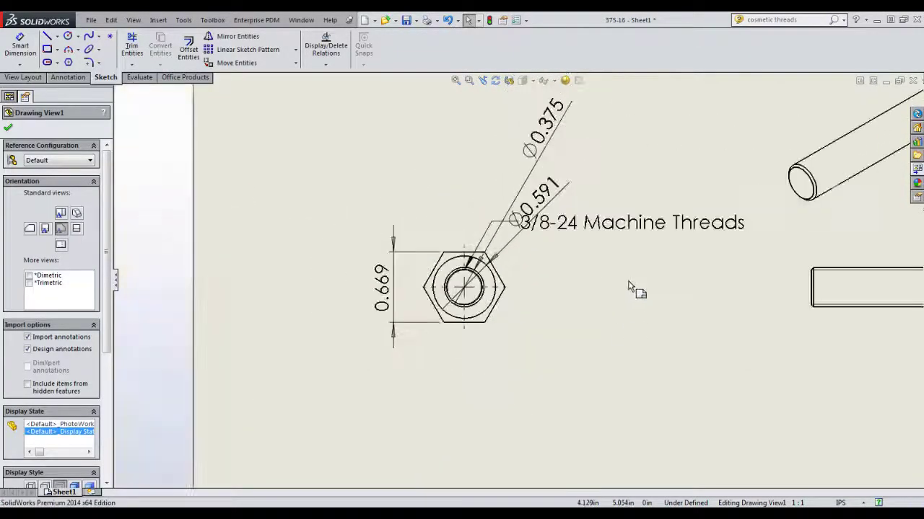